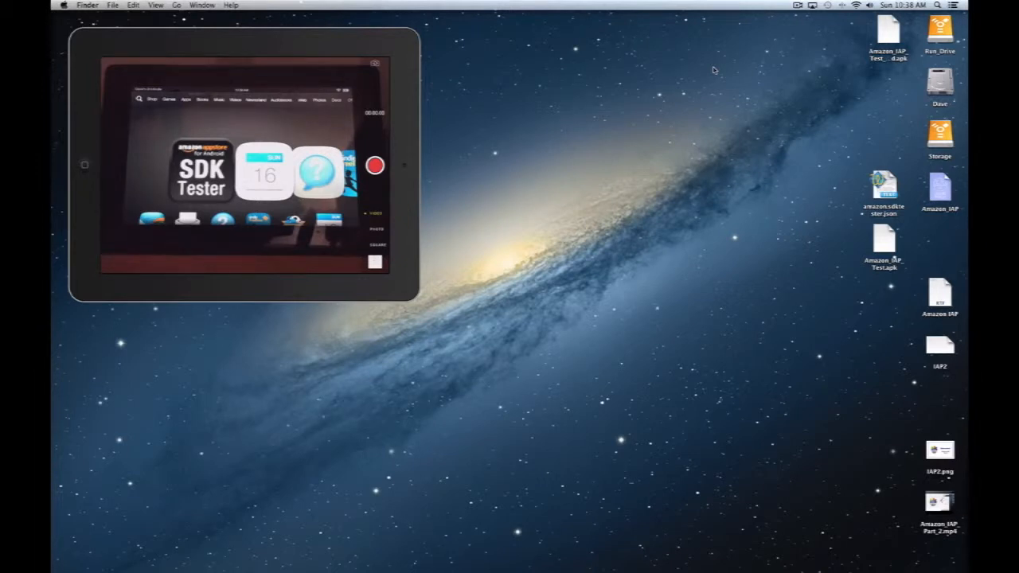
# Step: Switch to Eclipse ADT and select the connected Amazon device in DDMS
pyautogui.moveTo(358, 42); pyautogui.dragTo(350, 29)
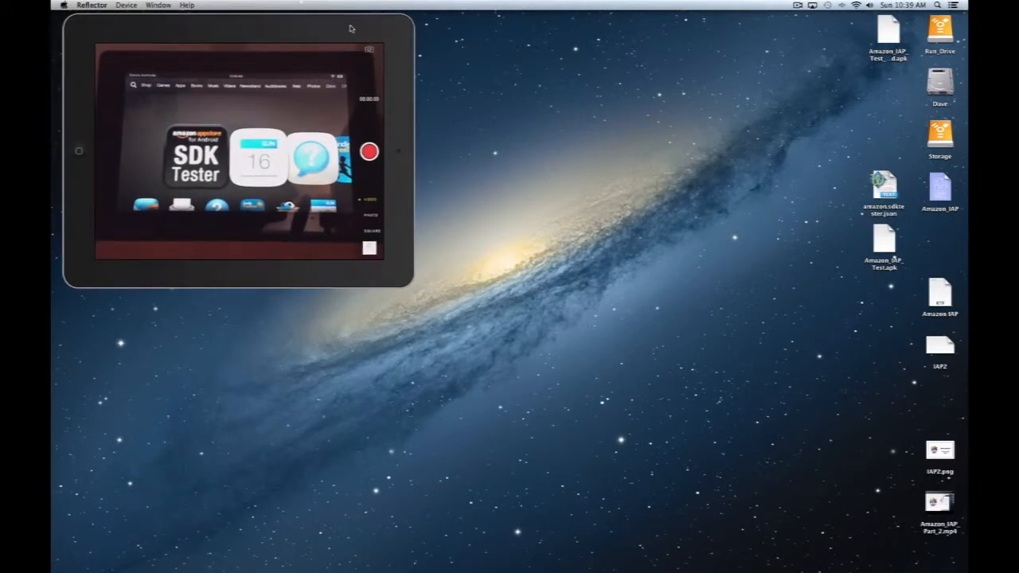
pyautogui.moveTo(351, 29); pyautogui.dragTo(348, 29)
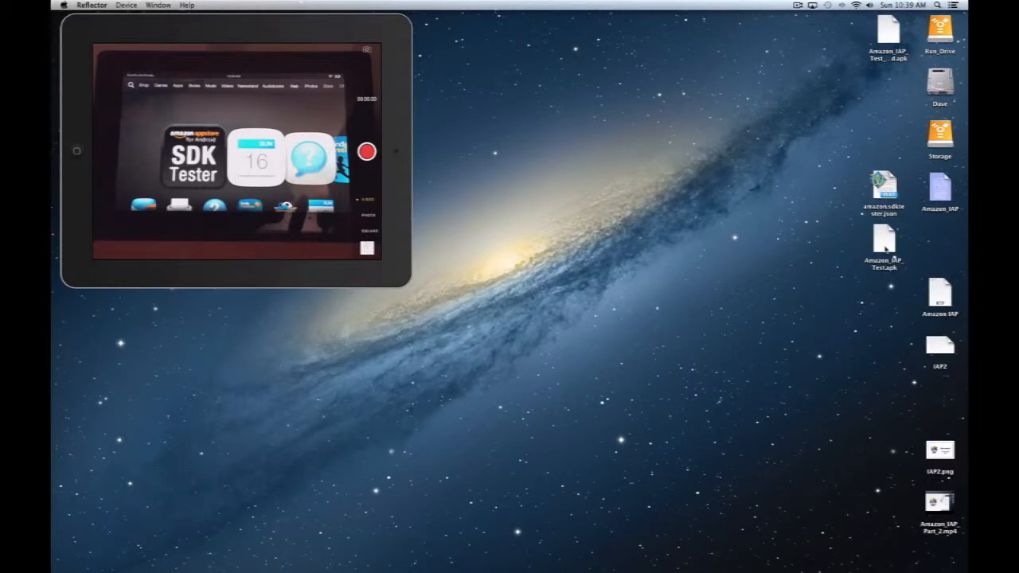
pyautogui.click(811, 228)
pyautogui.moveTo(463, 567)
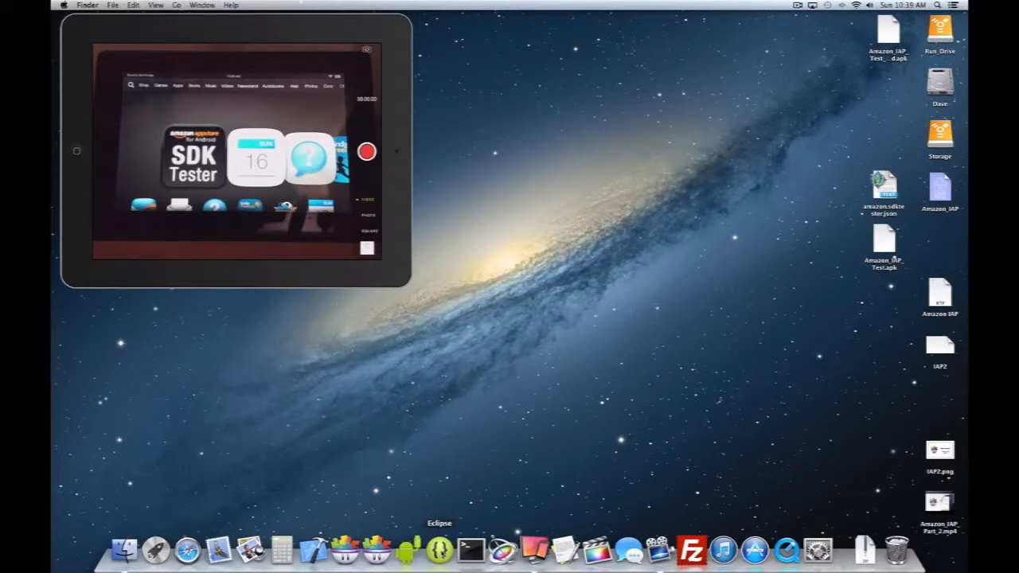
pyautogui.click(440, 549)
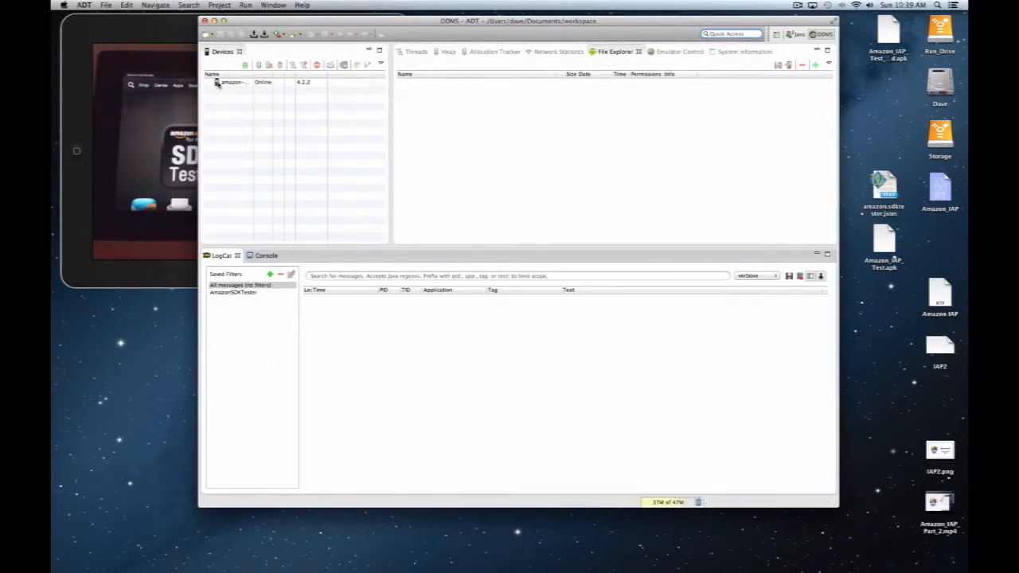
pyautogui.click(218, 83)
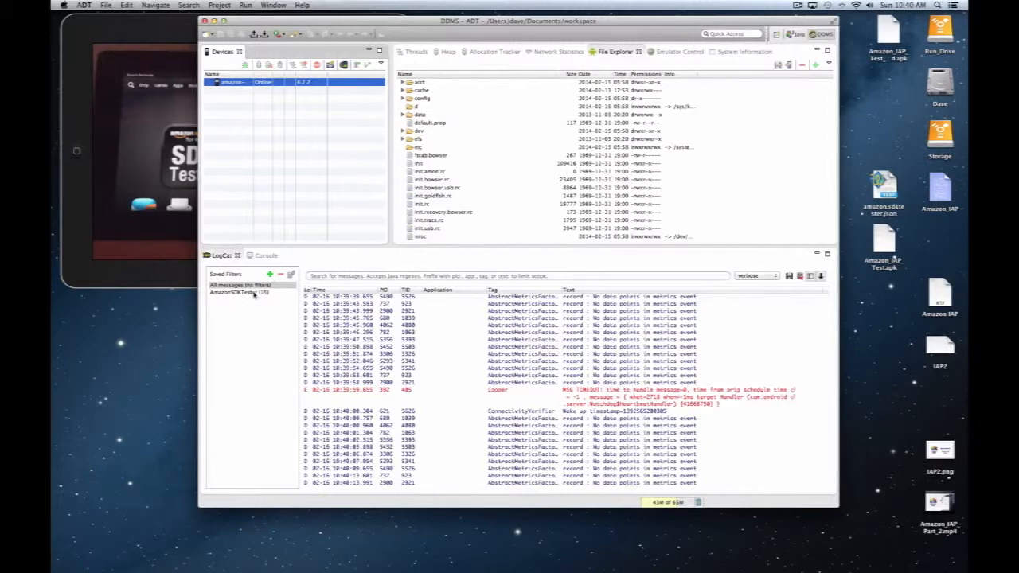
# Step: Show the LogCat messages of the saved AmazonSDKTester filter and accept its settings with log tag AmazonSDKTester
pyautogui.click(239, 292)
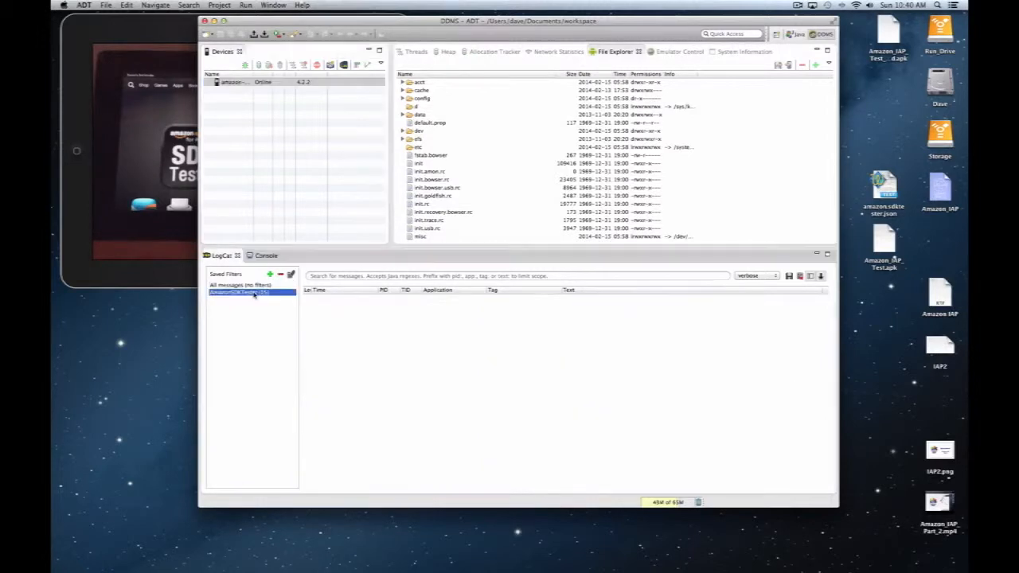
pyautogui.click(290, 274)
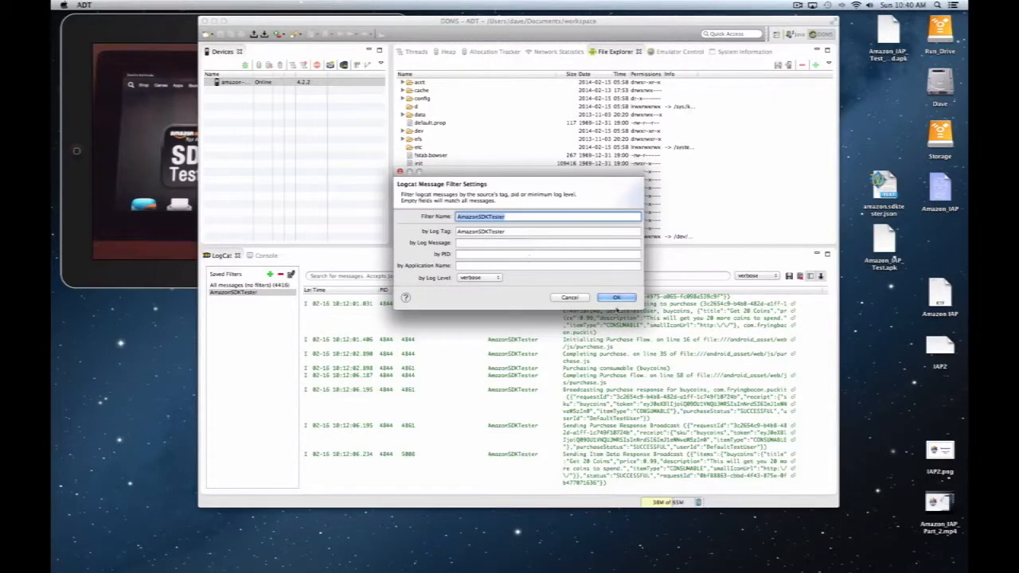
pyautogui.click(615, 297)
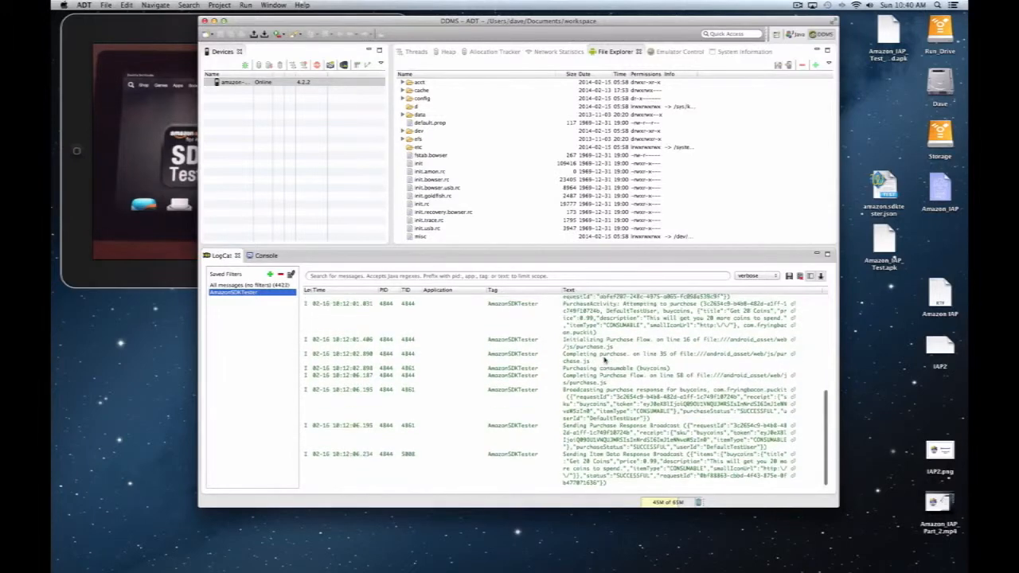
# Step: Look through the AmazonSDKTester purchase messages and clear the log
pyautogui.scroll(5, 599, 358)
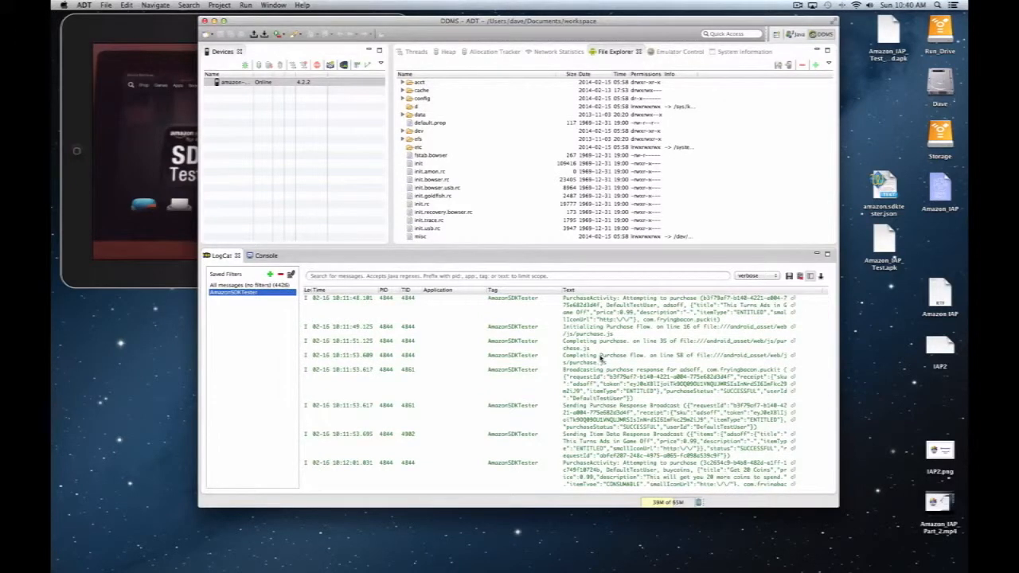
pyautogui.scroll(-5, 601, 358)
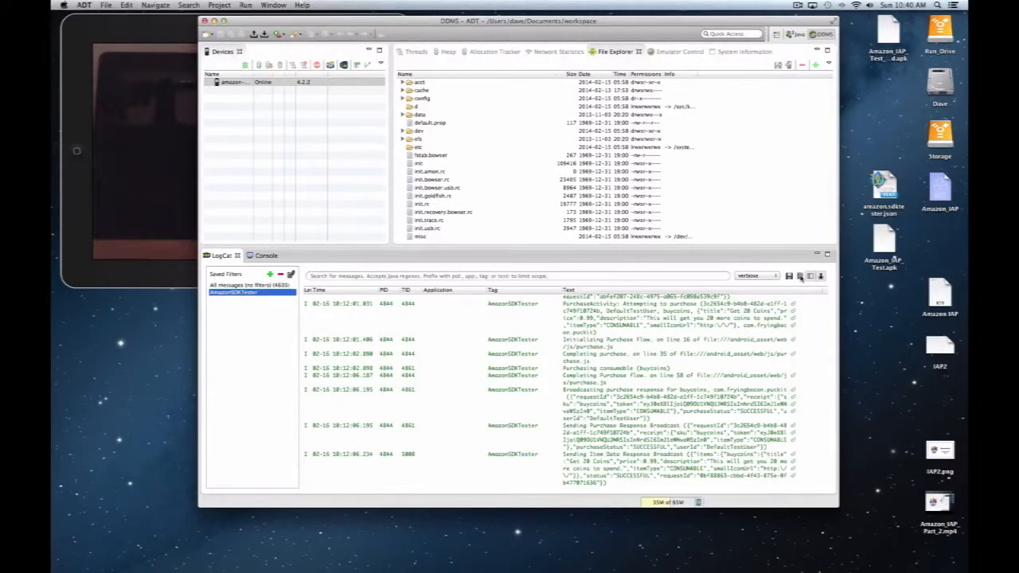
pyautogui.click(799, 275)
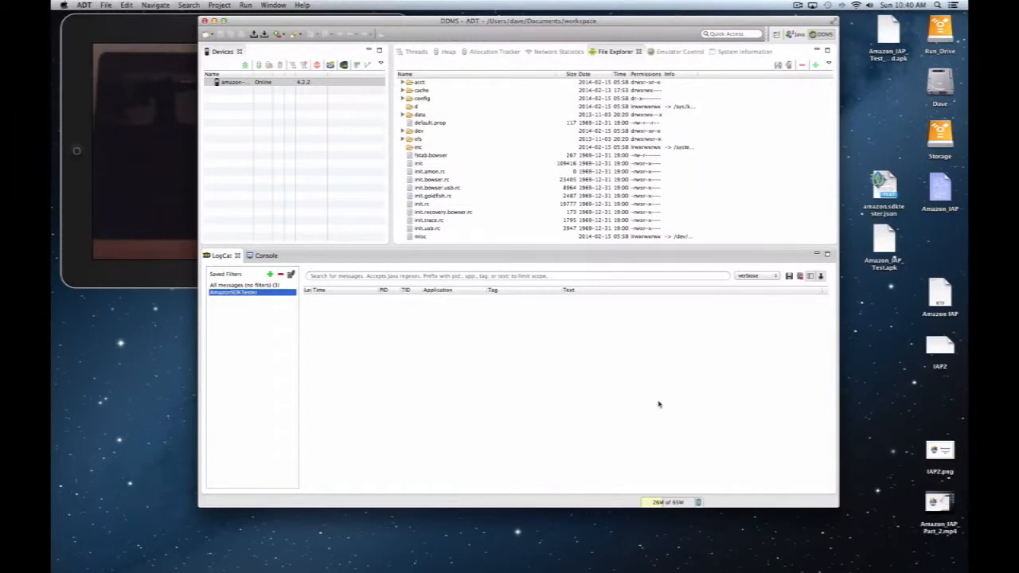
# Step: Copy amazon.sdktester.json from the desktop into the mnt/sdcard folder on the device
pyautogui.scroll(-2, 478, 167)
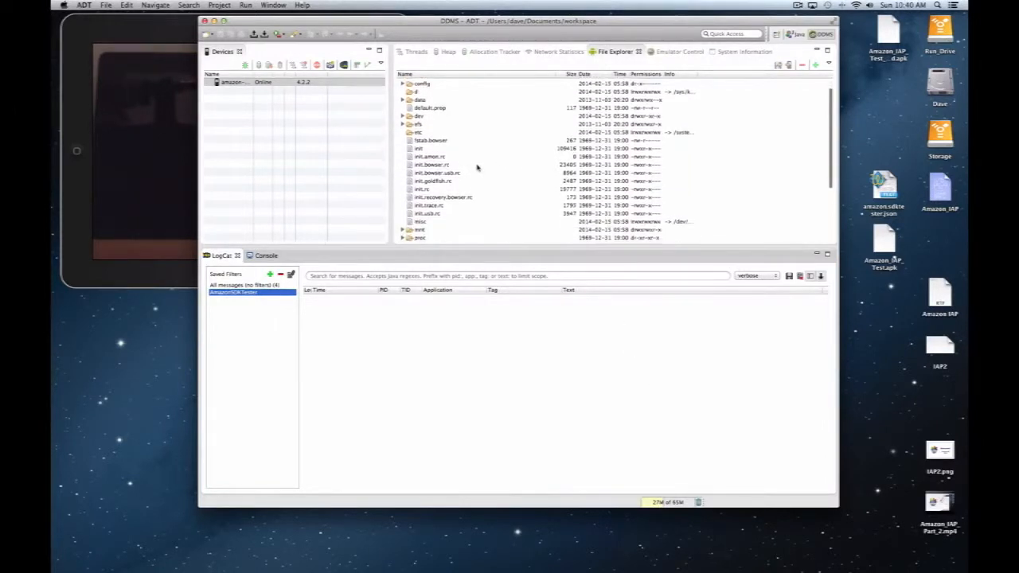
pyautogui.scroll(-5, 477, 168)
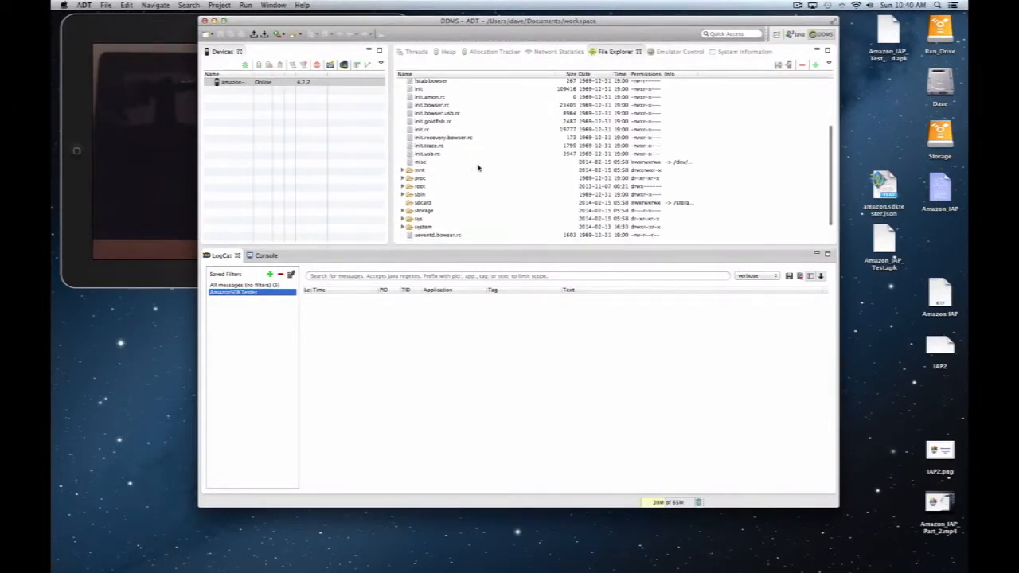
pyautogui.scroll(5, 486, 158)
pyautogui.scroll(-5, 493, 148)
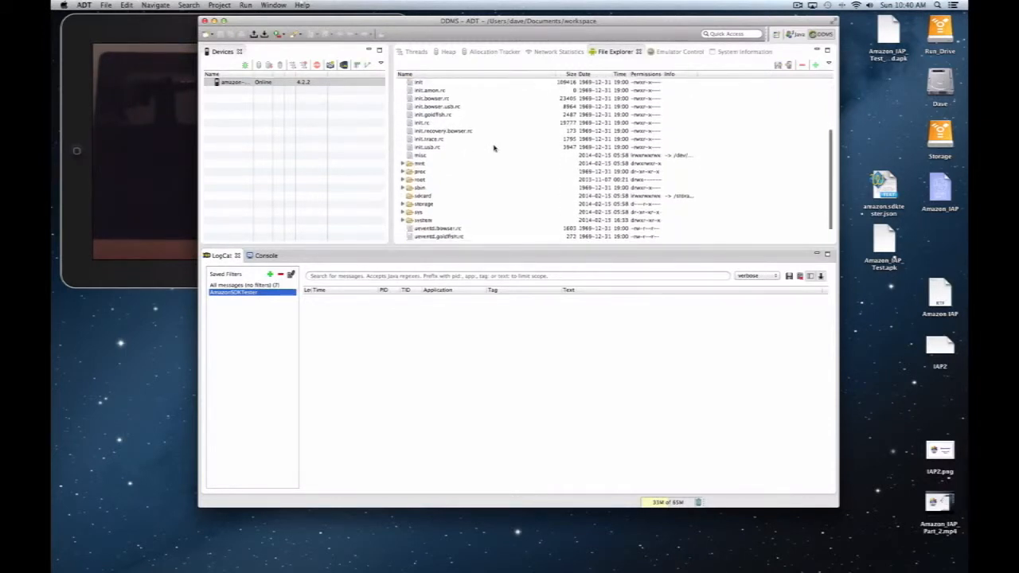
pyautogui.scroll(-2, 493, 150)
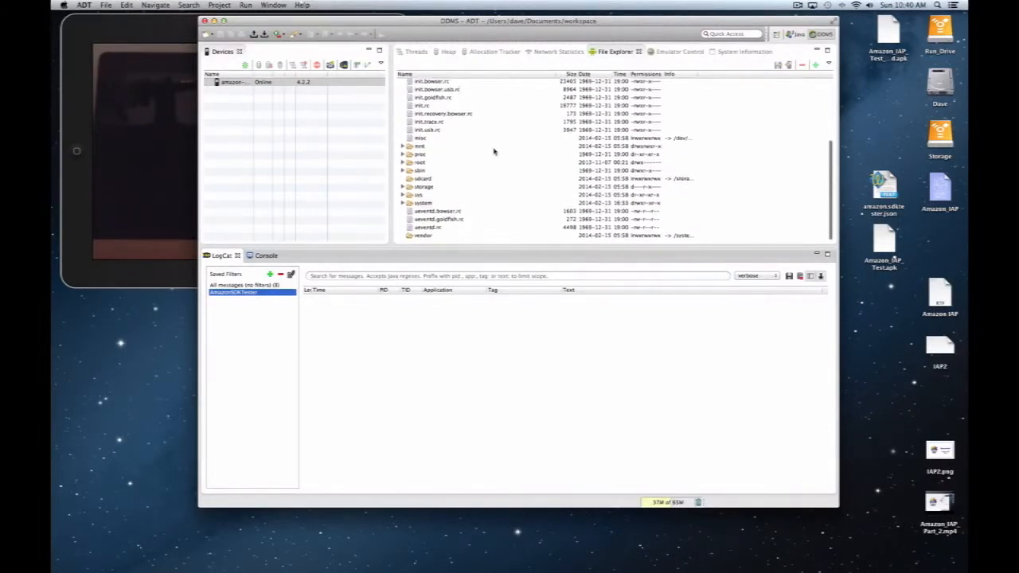
pyautogui.scroll(4, 491, 152)
pyautogui.scroll(-4, 482, 152)
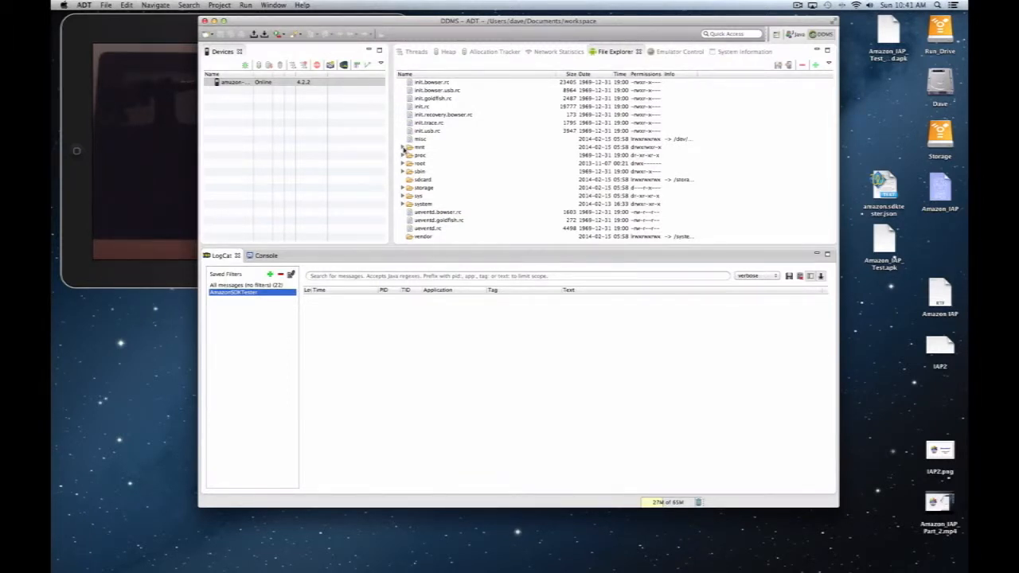
pyautogui.click(403, 148)
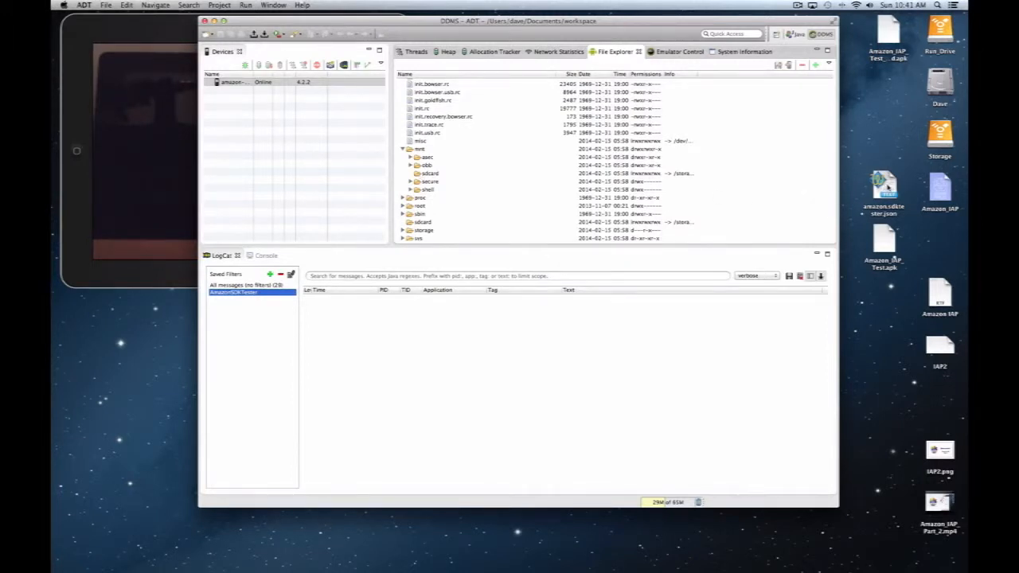
pyautogui.moveTo(883, 189); pyautogui.dragTo(448, 176)
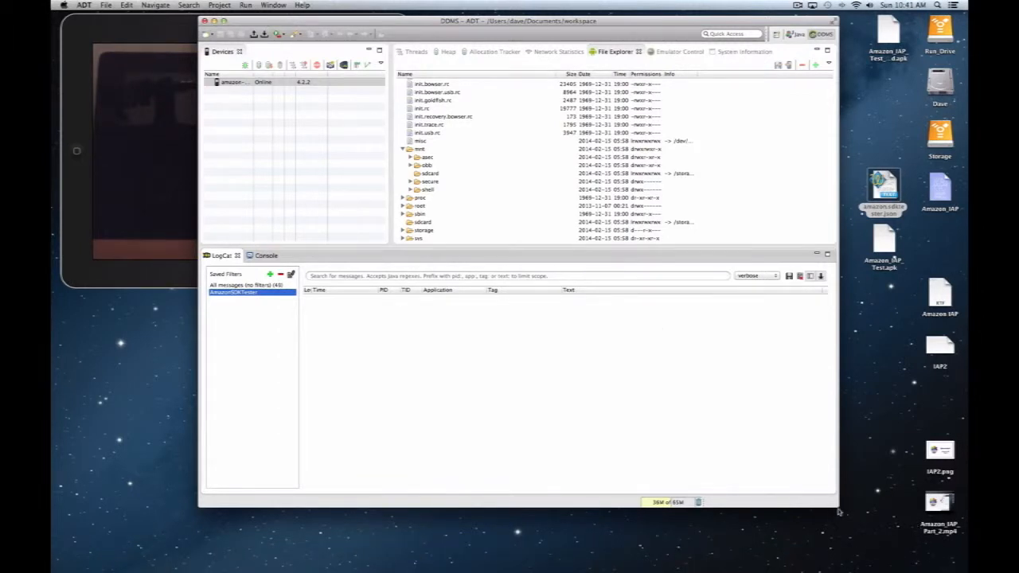
# Step: Shrink the ADT window and place it beside the mirrored tablet, and open a Terminal window beneath the tablet
pyautogui.moveTo(837, 506); pyautogui.dragTo(639, 392)
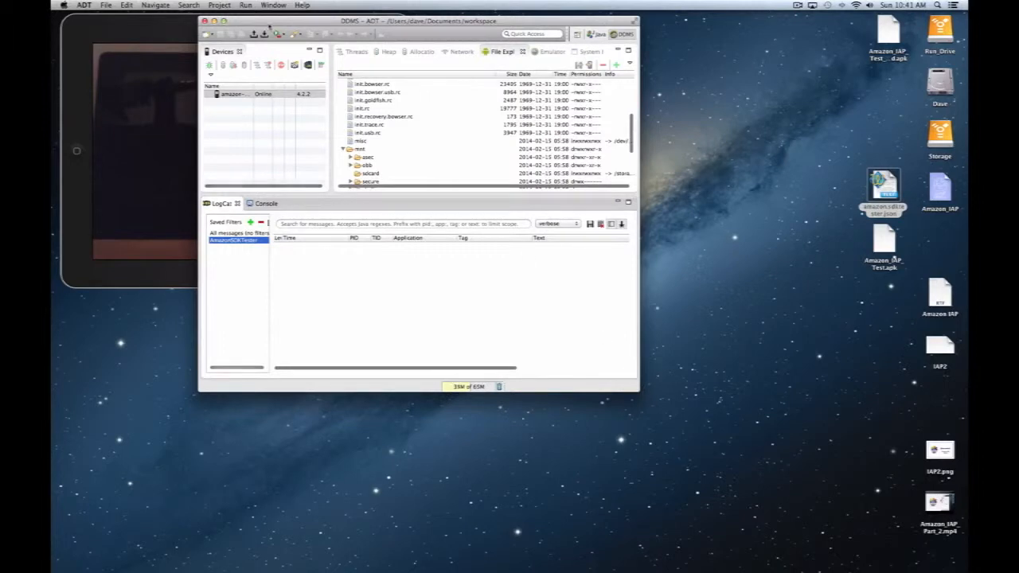
pyautogui.moveTo(298, 18); pyautogui.dragTo(513, 22)
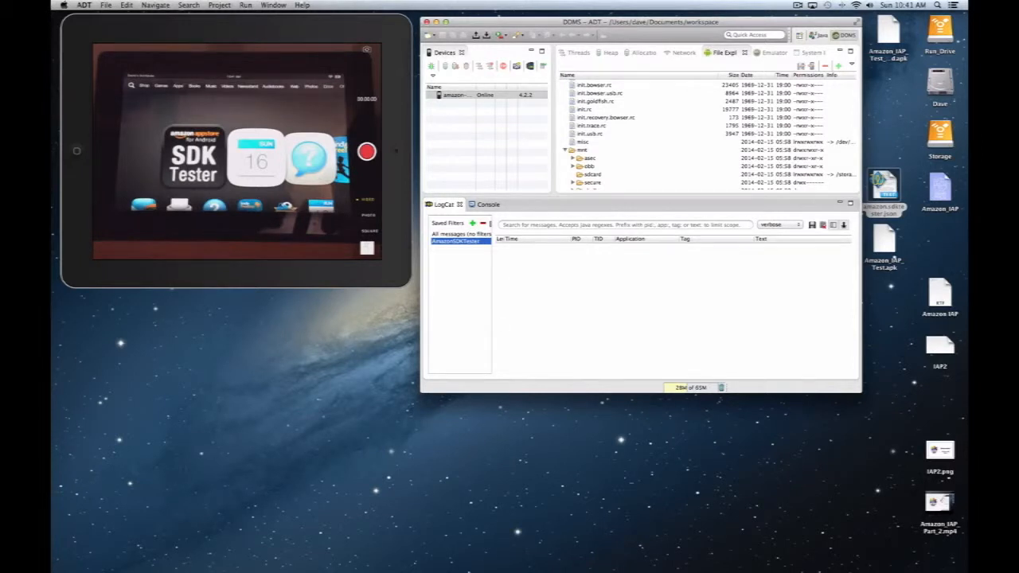
pyautogui.moveTo(470, 553)
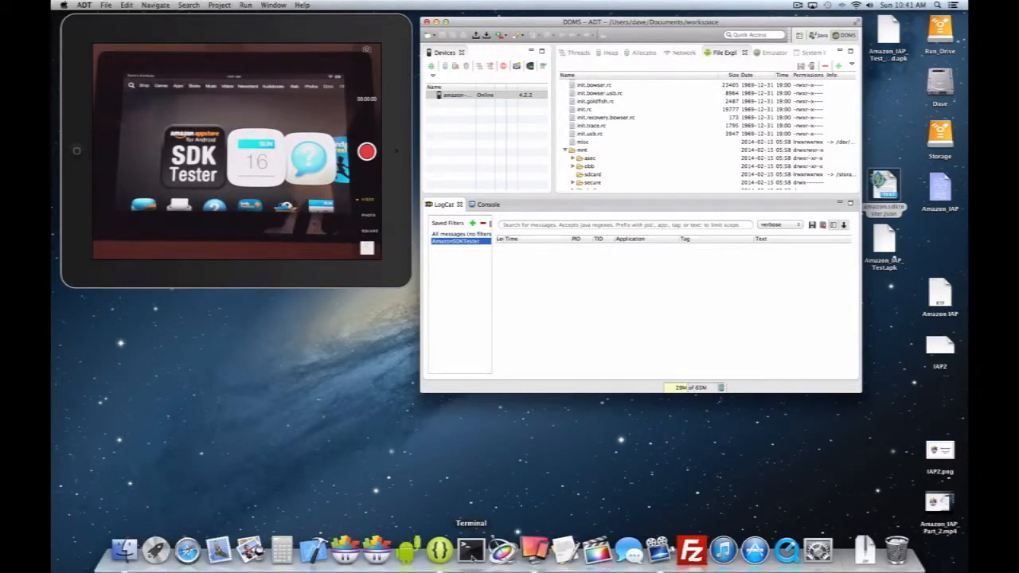
pyautogui.click(470, 550)
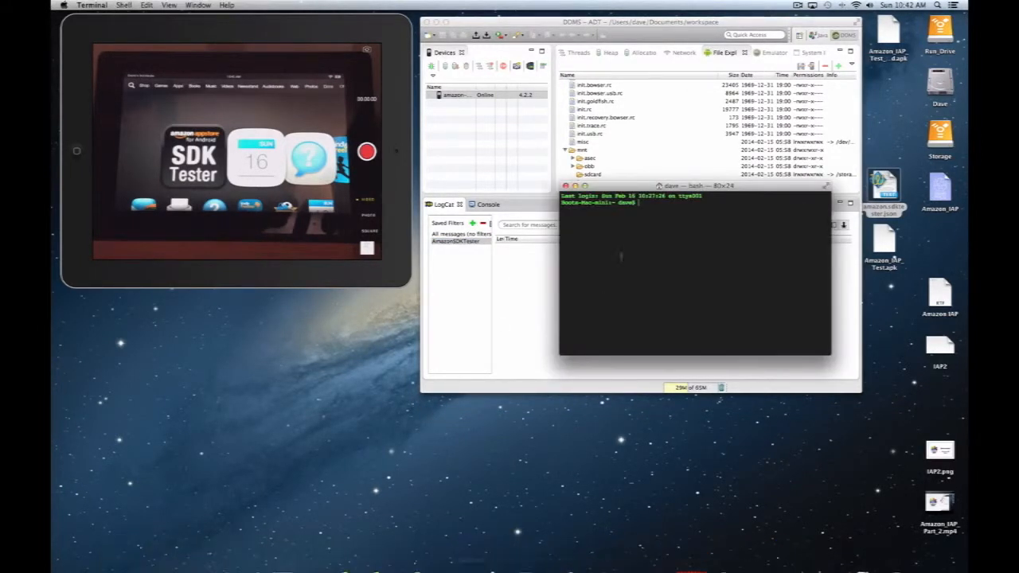
pyautogui.moveTo(754, 190); pyautogui.dragTo(334, 311)
# Step: Open the sdk/platform-tools folder of the home folder in Finder and place its window clear of the Terminal
pyautogui.doubleClick(939, 32)
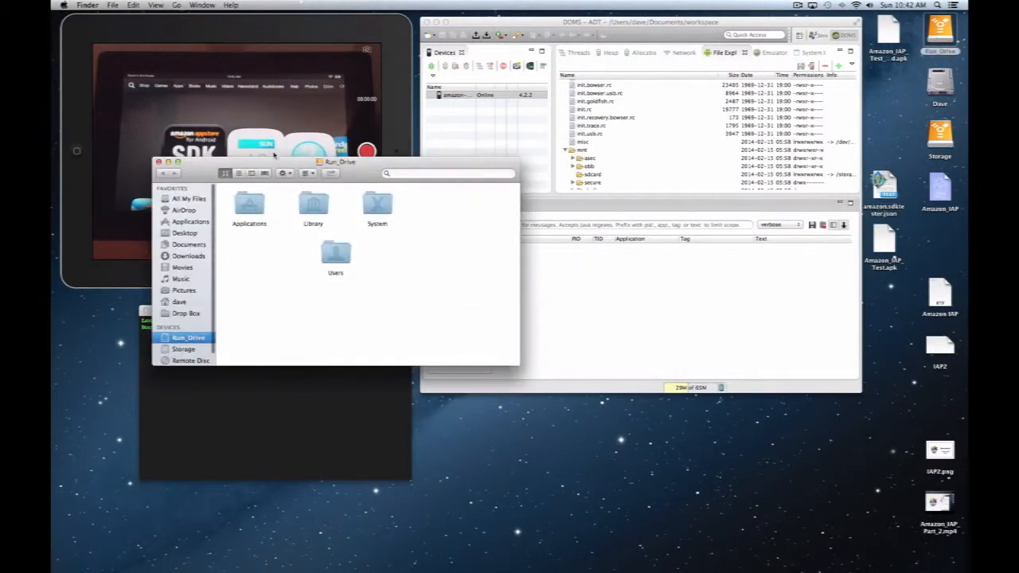
pyautogui.click(180, 301)
pyautogui.doubleClick(377, 232)
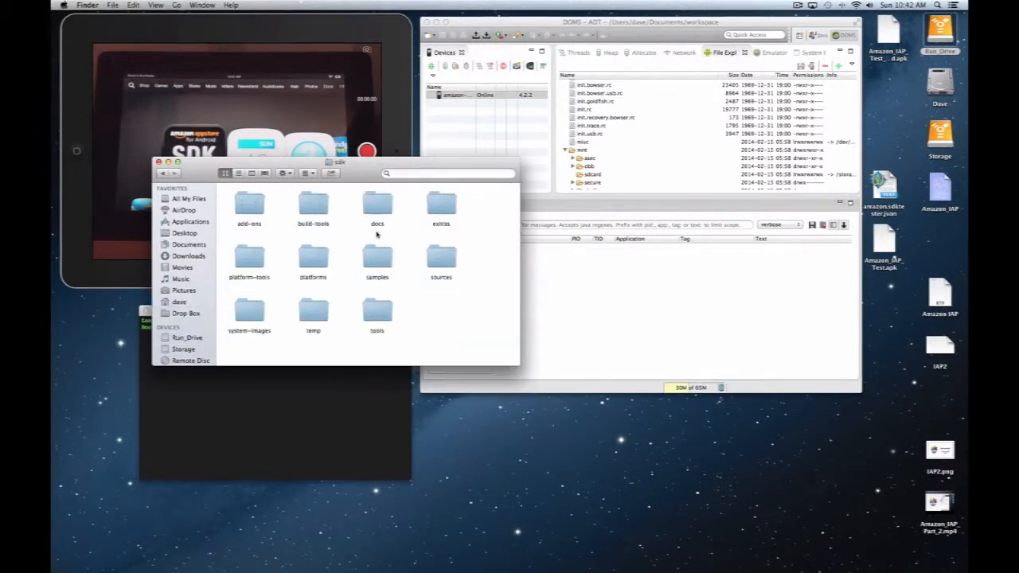
pyautogui.click(251, 262)
pyautogui.doubleClick(252, 262)
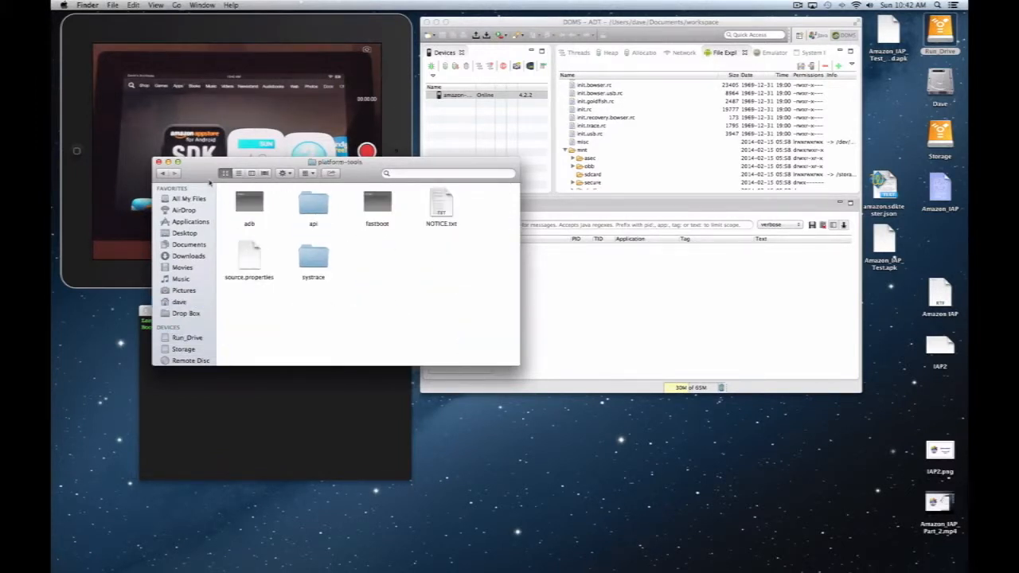
pyautogui.moveTo(209, 172); pyautogui.dragTo(532, 376)
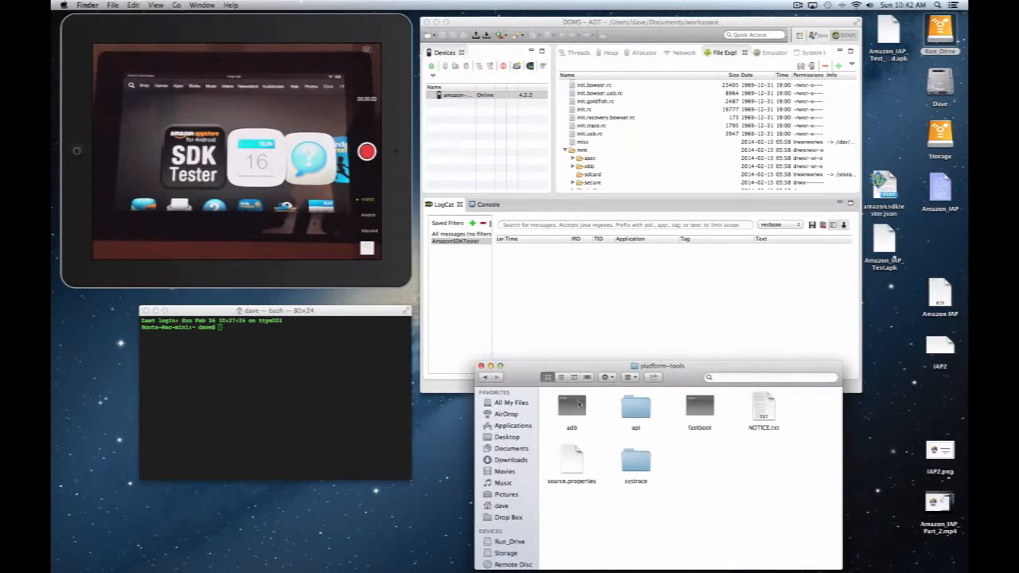
# Step: Run the devices command of platform-tools/adb in the Terminal to list the attached devices
pyautogui.moveTo(572, 406); pyautogui.dragTo(291, 335)
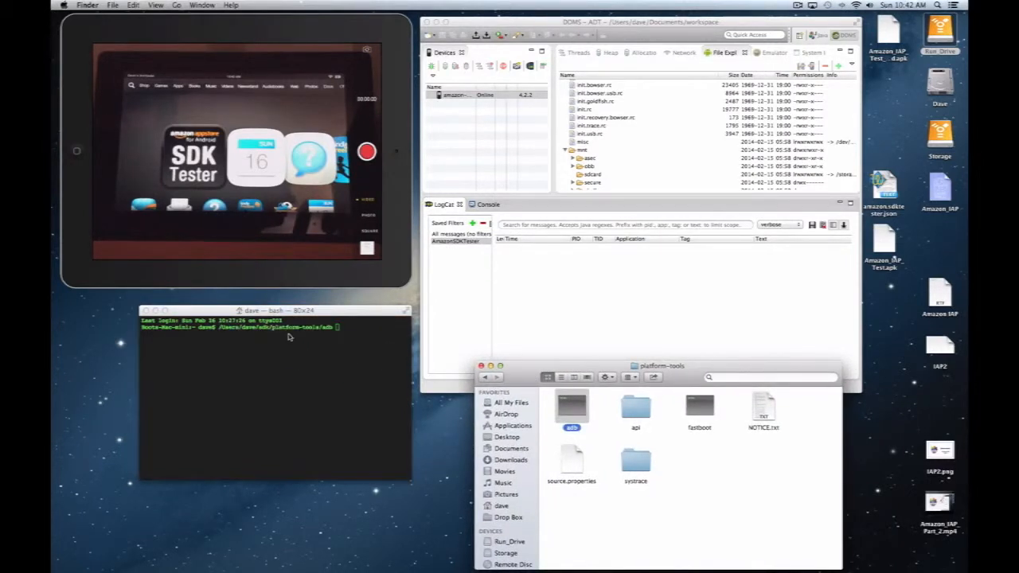
pyautogui.click(338, 327)
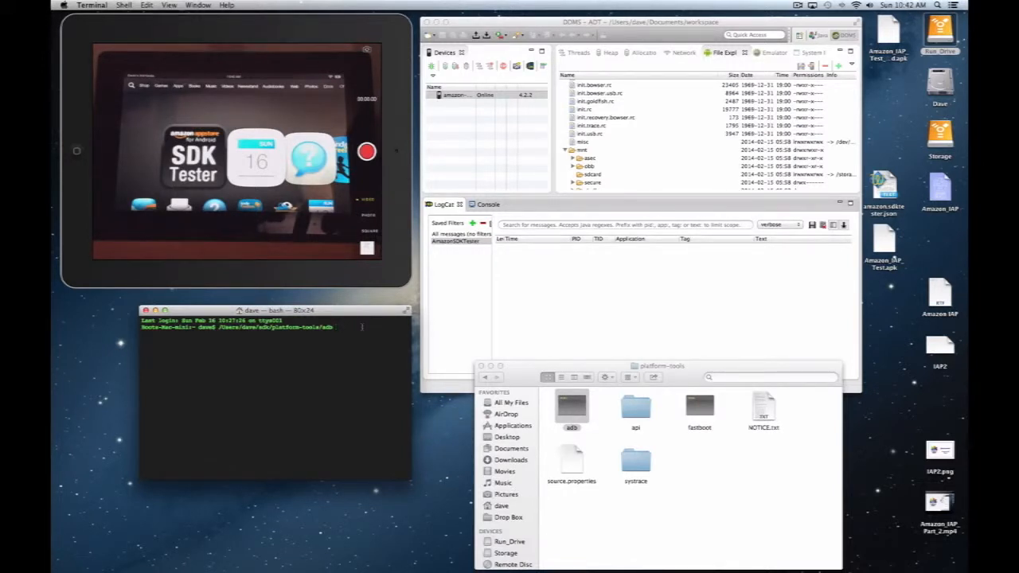
pyautogui.write('devices')
pyautogui.press('Return')
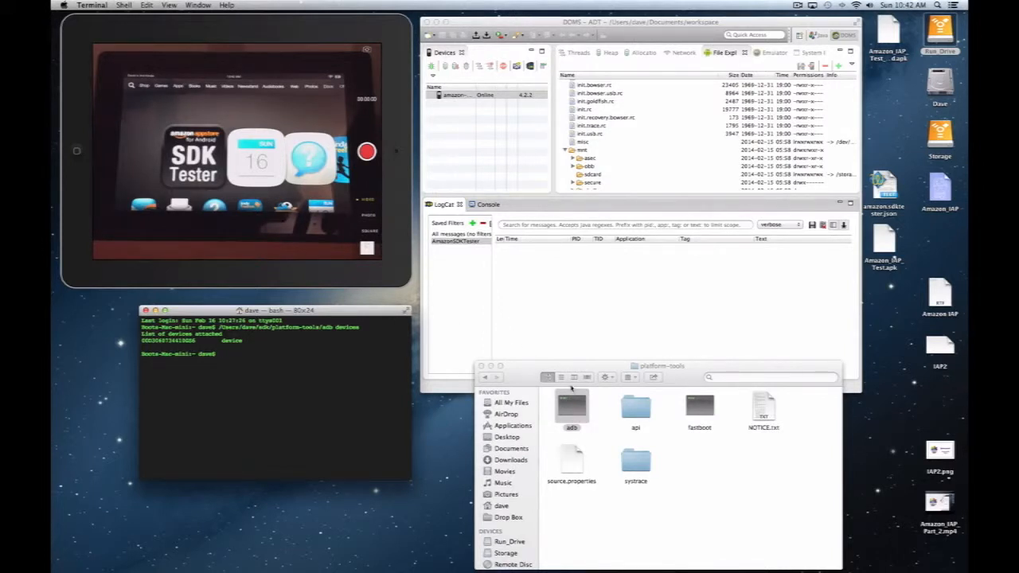
# Step: Install Amazon_IAP_Test.apk from the desktop on the attached device with adb install
pyautogui.moveTo(571, 388); pyautogui.dragTo(276, 358)
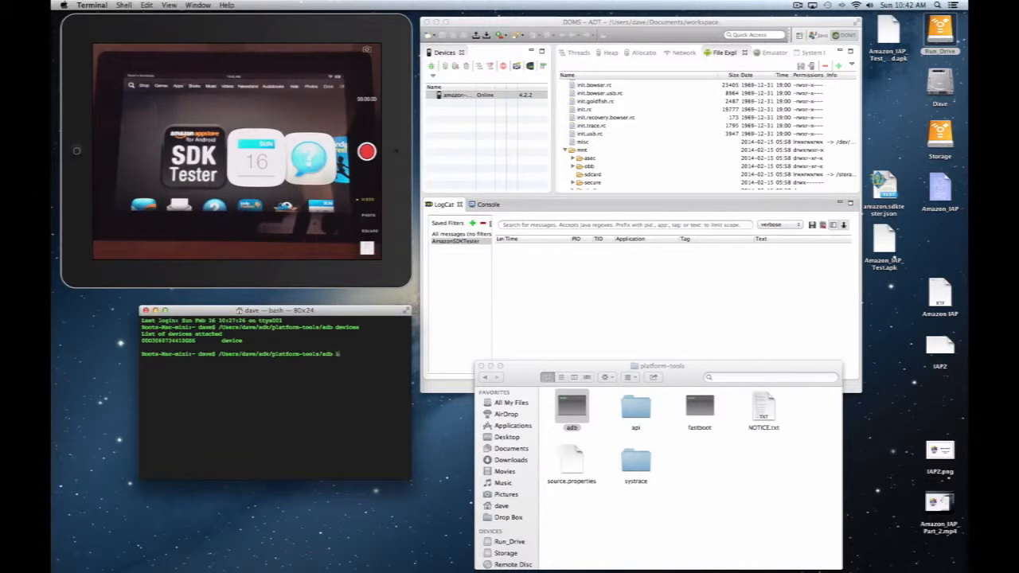
pyautogui.write('install')
pyautogui.moveTo(882, 237); pyautogui.dragTo(371, 347)
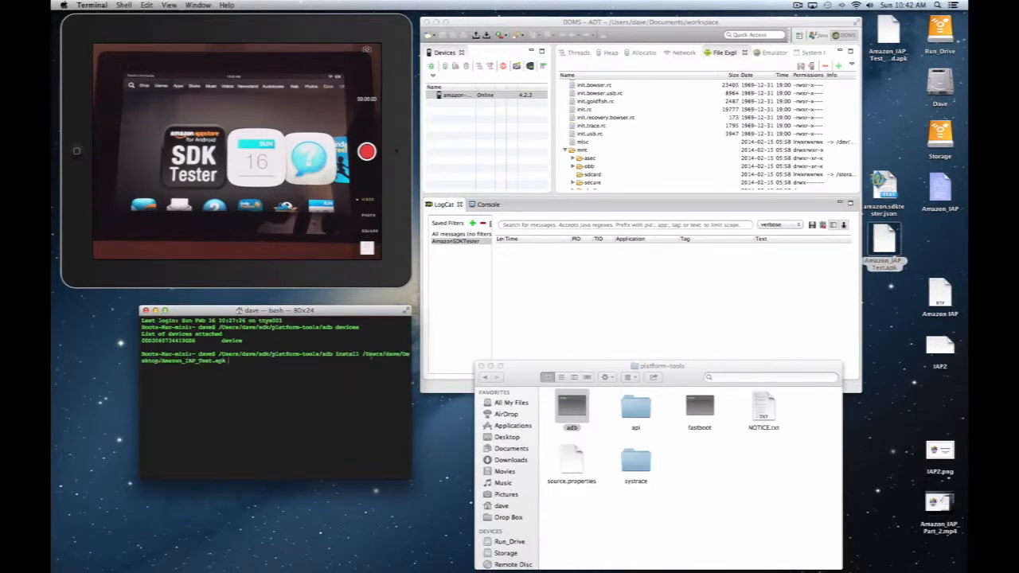
pyautogui.press('Return')
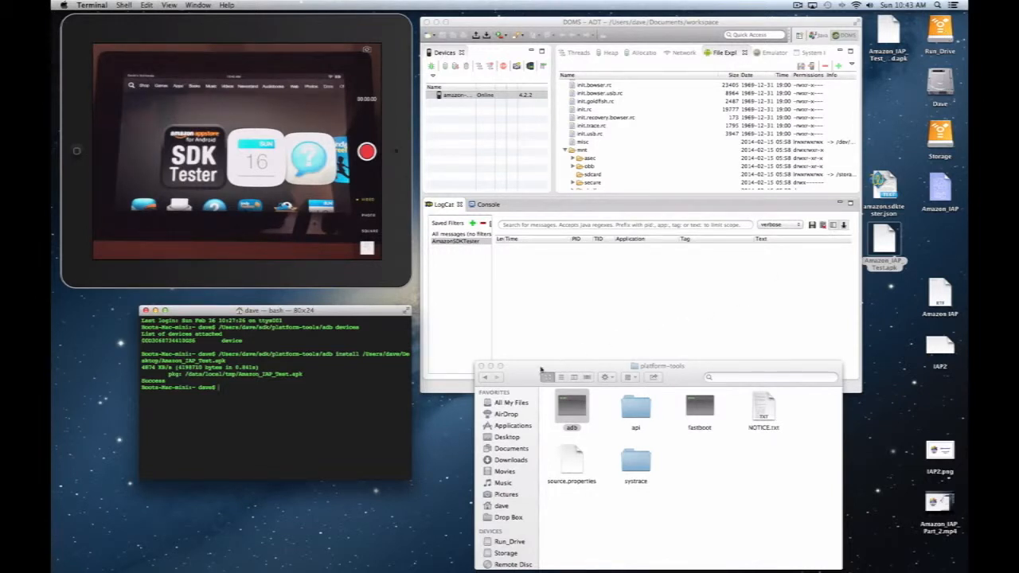
pyautogui.click(507, 376)
pyautogui.click(484, 377)
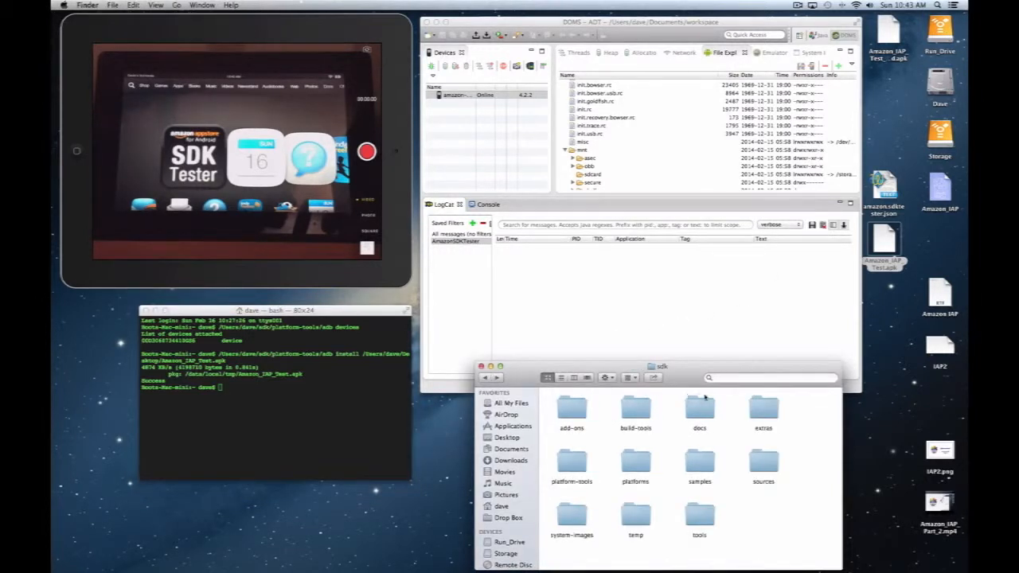
pyautogui.doubleClick(768, 408)
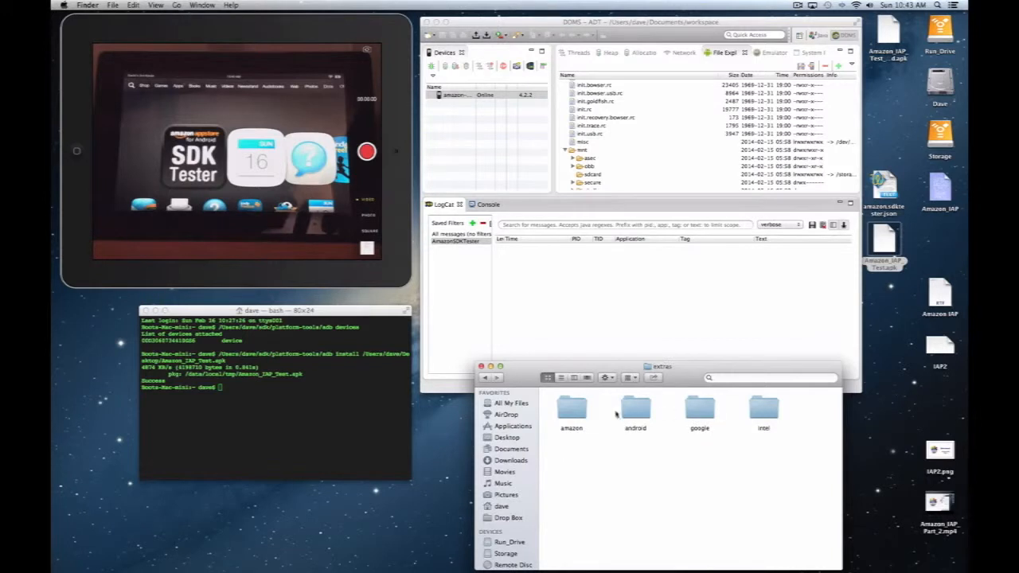
pyautogui.doubleClick(573, 408)
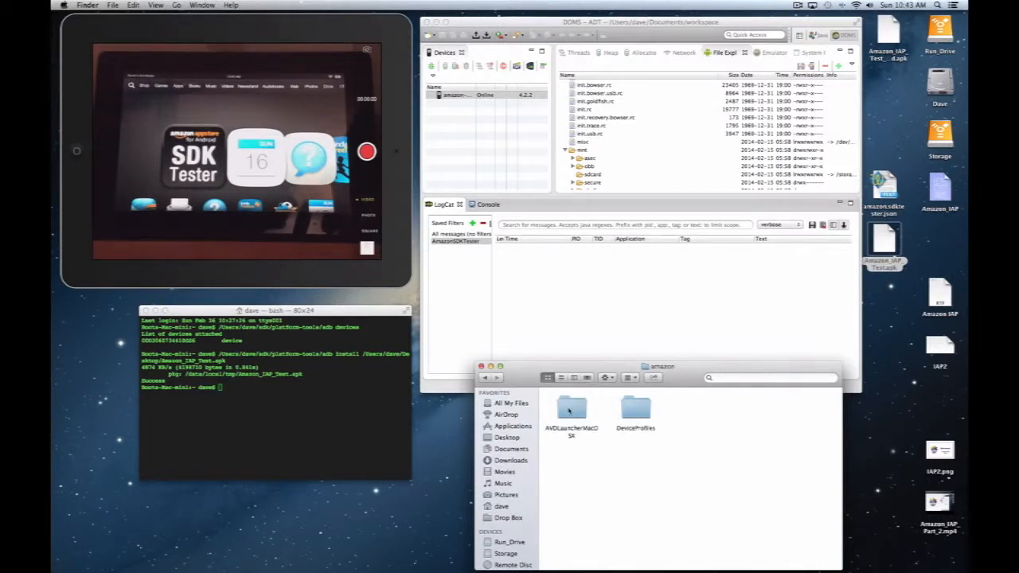
pyautogui.doubleClick(570, 409)
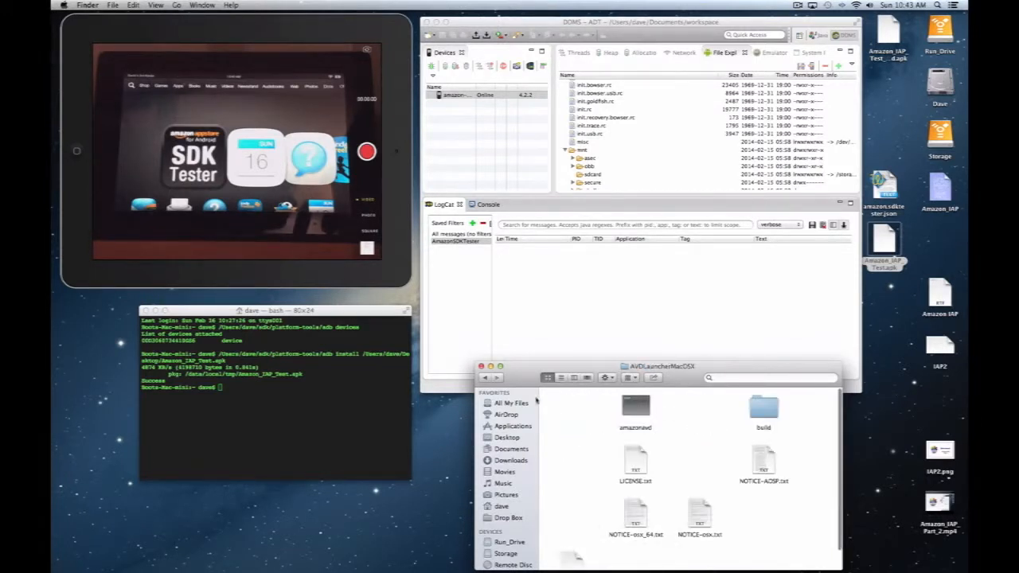
pyautogui.click(485, 378)
pyautogui.click(485, 378)
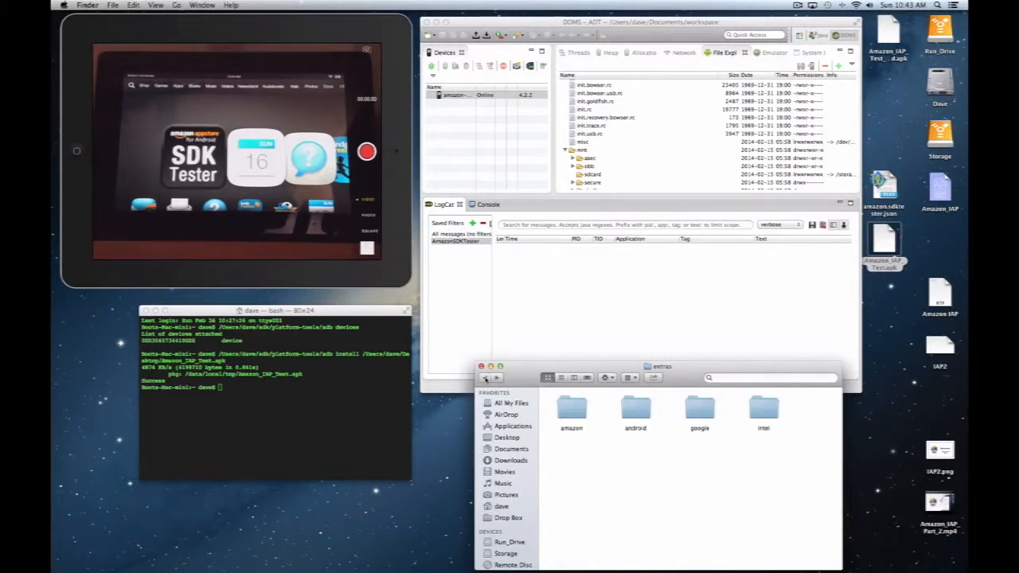
pyautogui.click(486, 378)
pyautogui.click(485, 378)
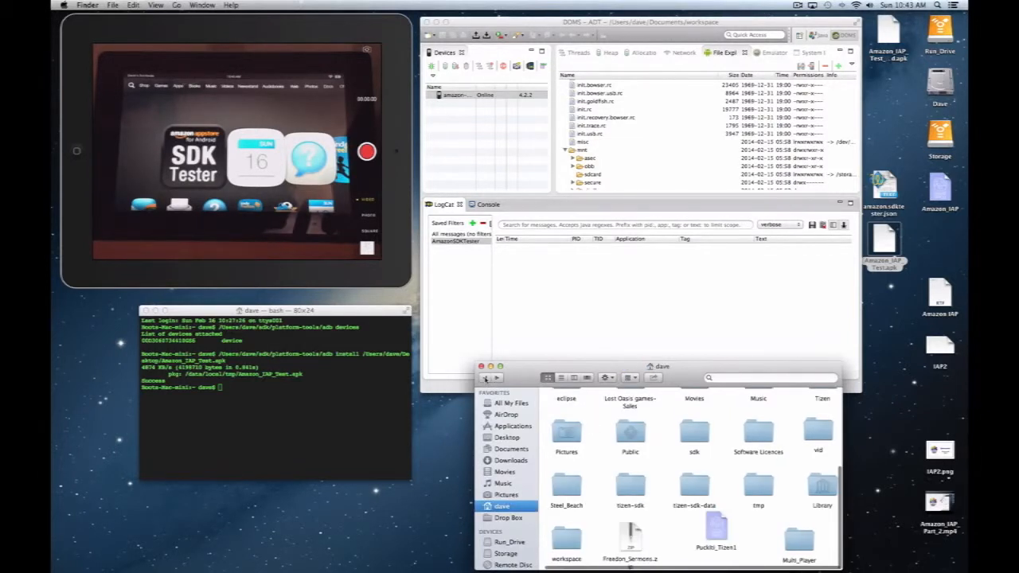
# Step: Locate AmazonSDKTester.apk in the home folder's Apps-SDK/Android/InAppPurchasing/tools folder, and close the Finder window to return to the Terminal
pyautogui.scroll(2, 694, 455)
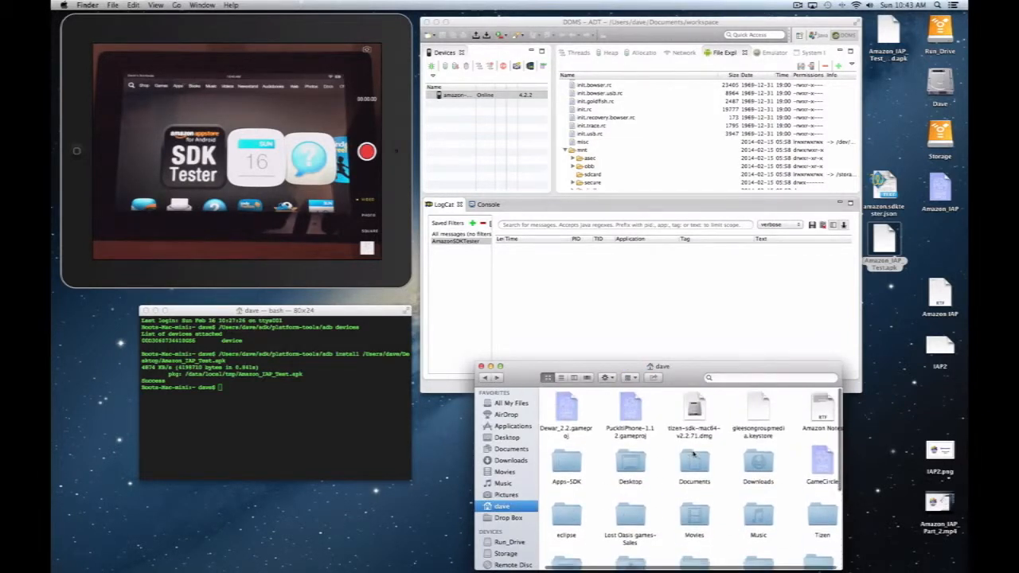
pyautogui.scroll(-2, 568, 436)
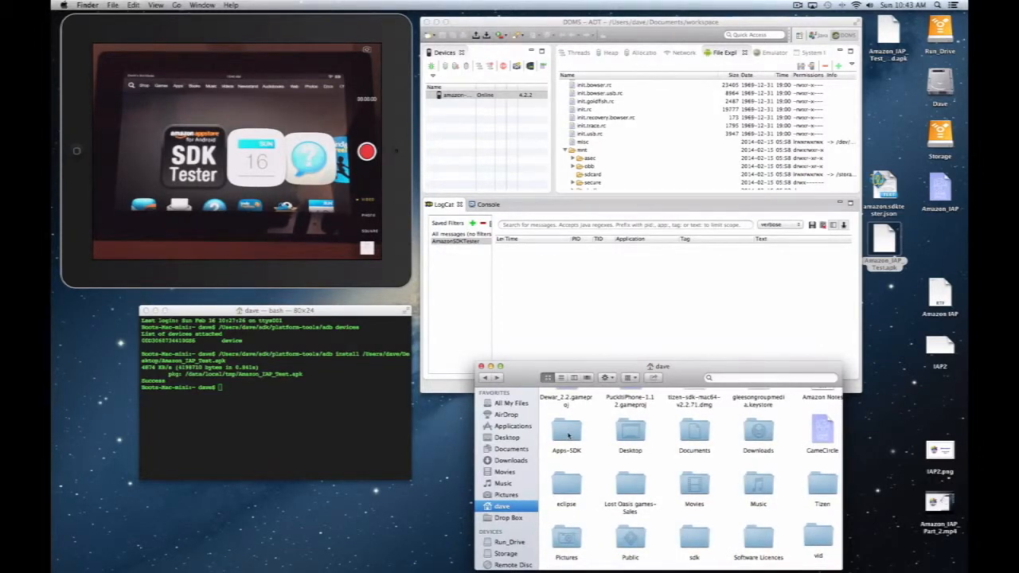
pyautogui.doubleClick(568, 434)
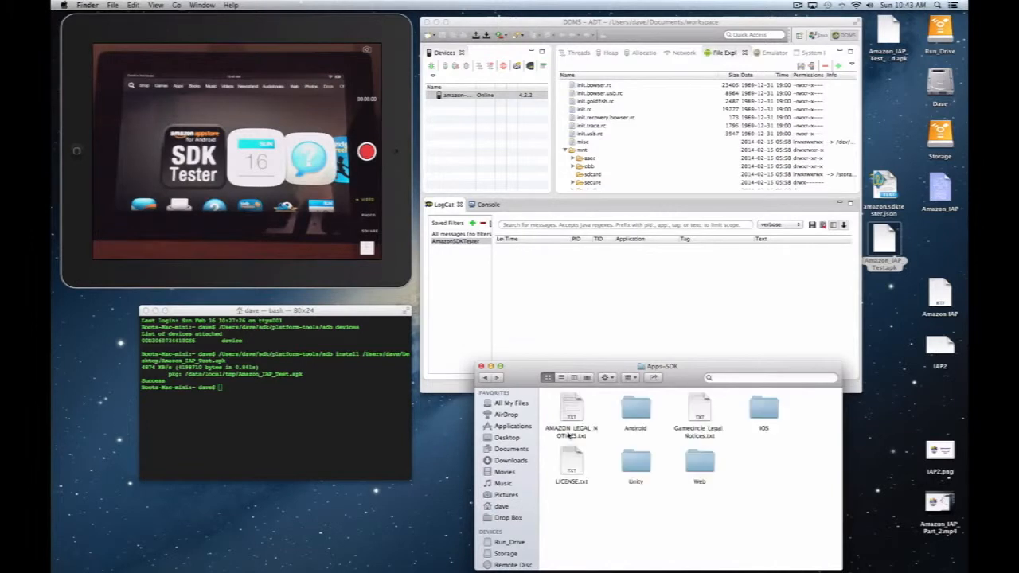
pyautogui.doubleClick(641, 412)
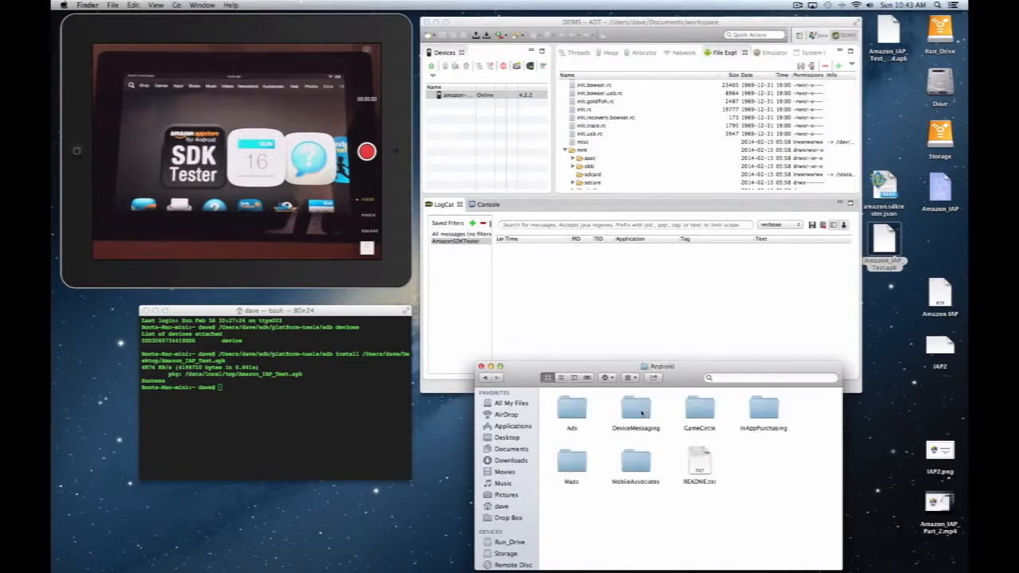
pyautogui.doubleClick(761, 409)
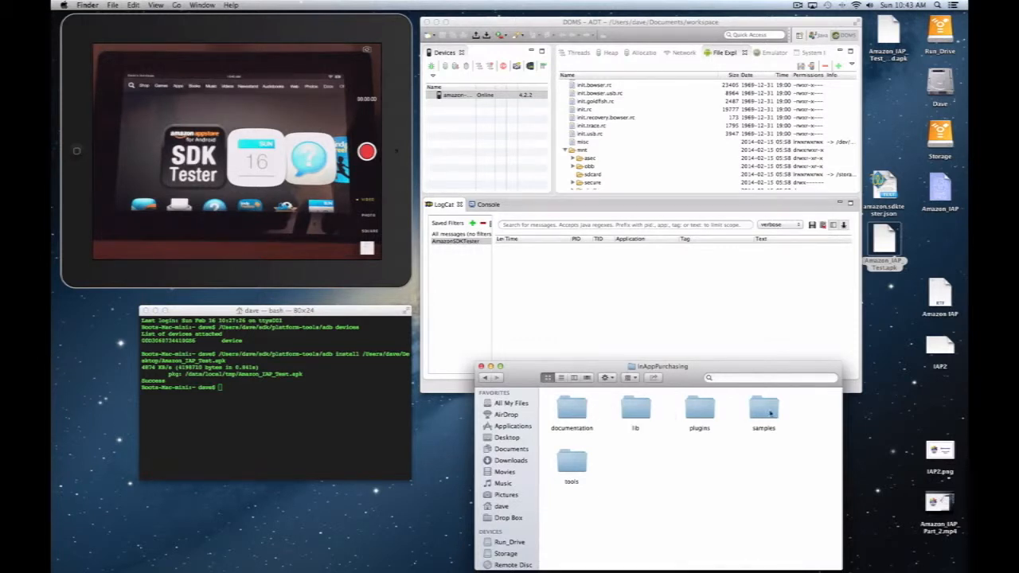
pyautogui.doubleClick(569, 463)
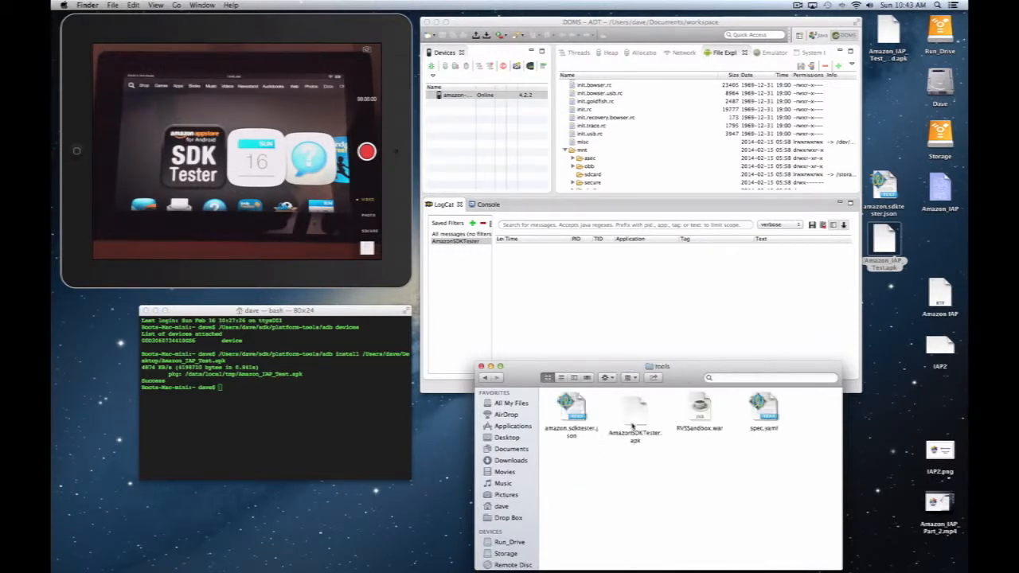
pyautogui.click(637, 415)
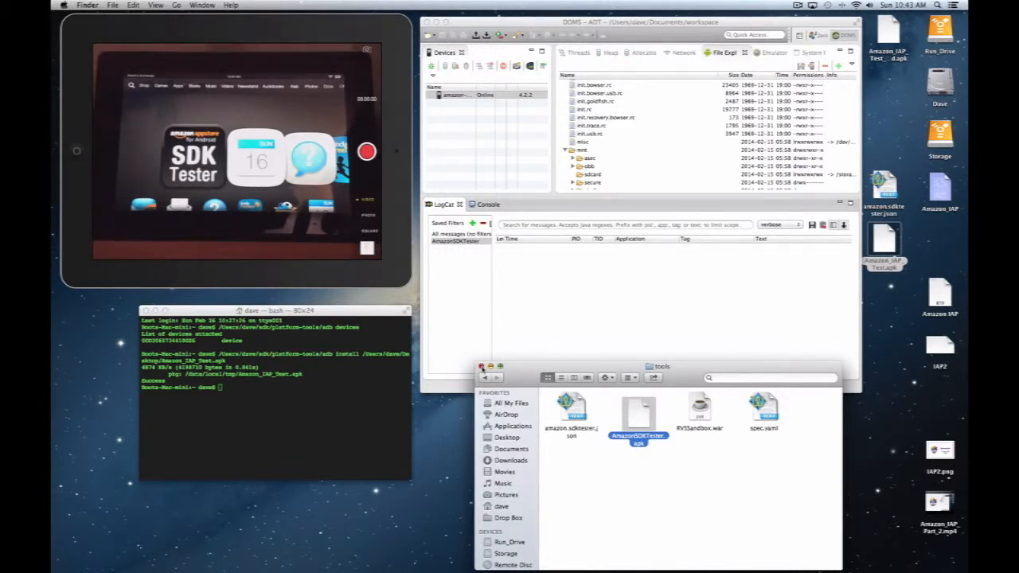
pyautogui.click(481, 367)
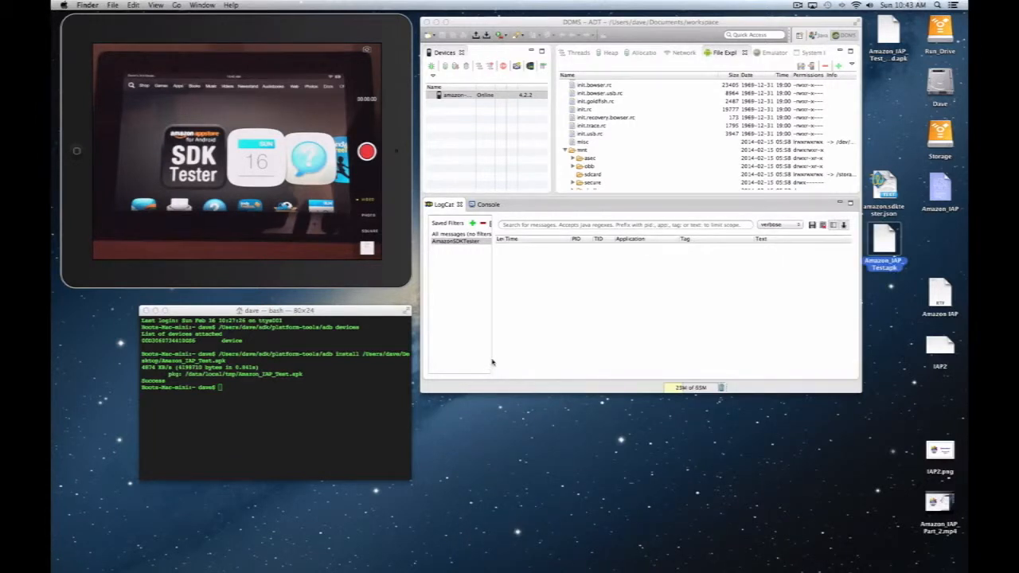
pyautogui.click(340, 317)
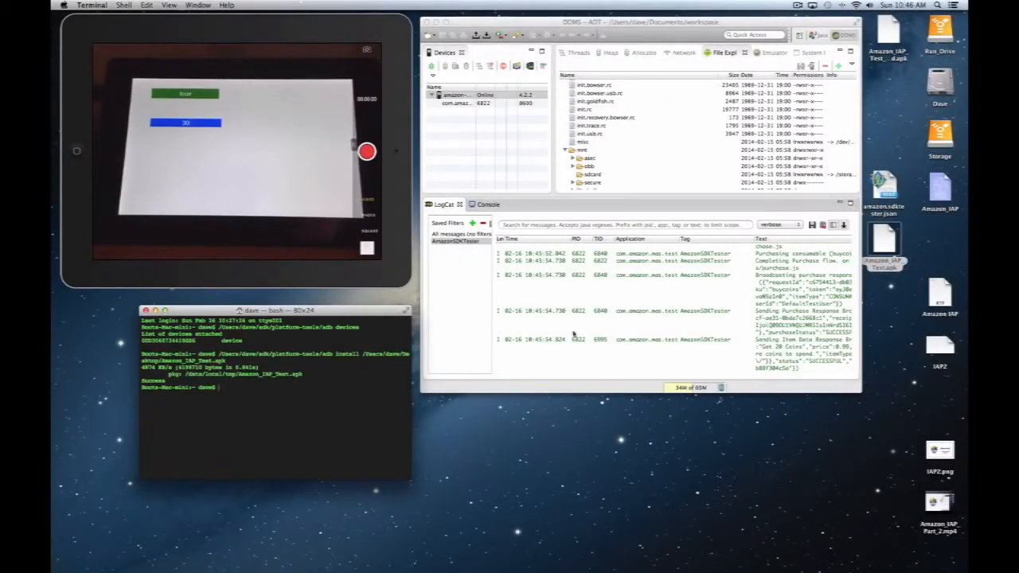
# Step: Enlarge the ADT window and examine the AmazonSDKTester purchase messages for the adsoff and buycoins items in LogCat
pyautogui.moveTo(860, 391); pyautogui.dragTo(954, 454)
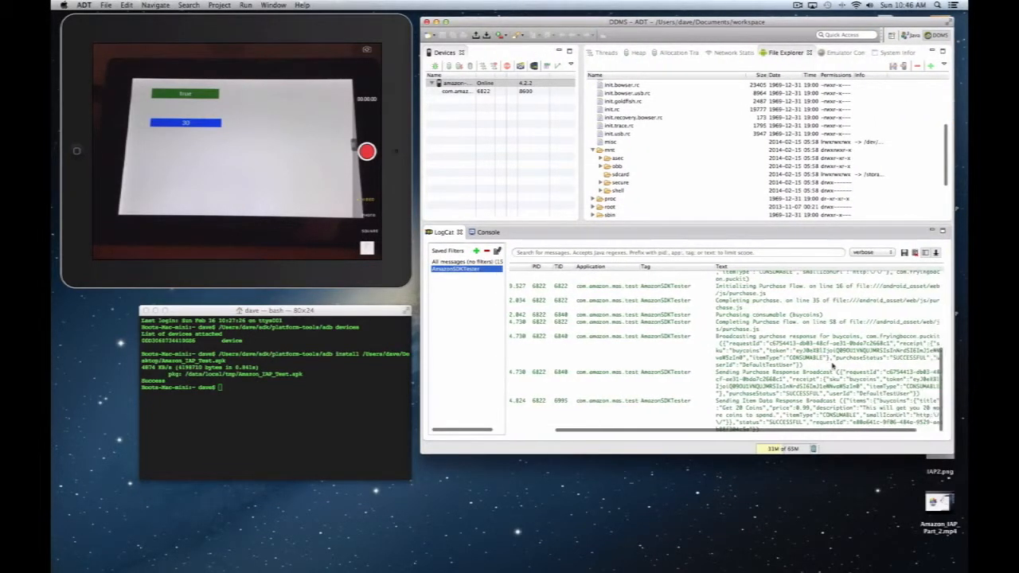
pyautogui.hscroll(5, 832, 365)
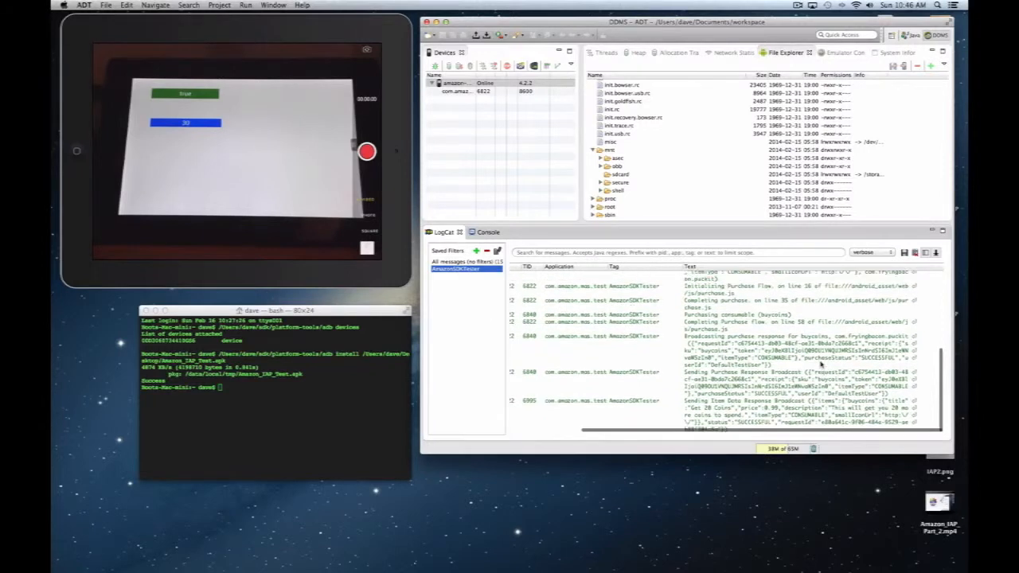
pyautogui.scroll(5, 814, 364)
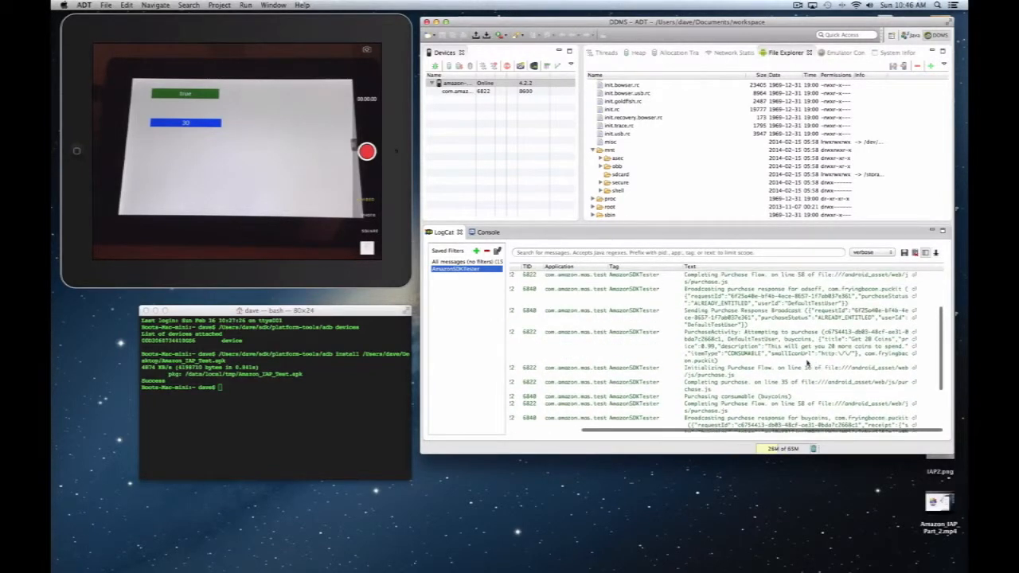
pyautogui.scroll(4, 795, 358)
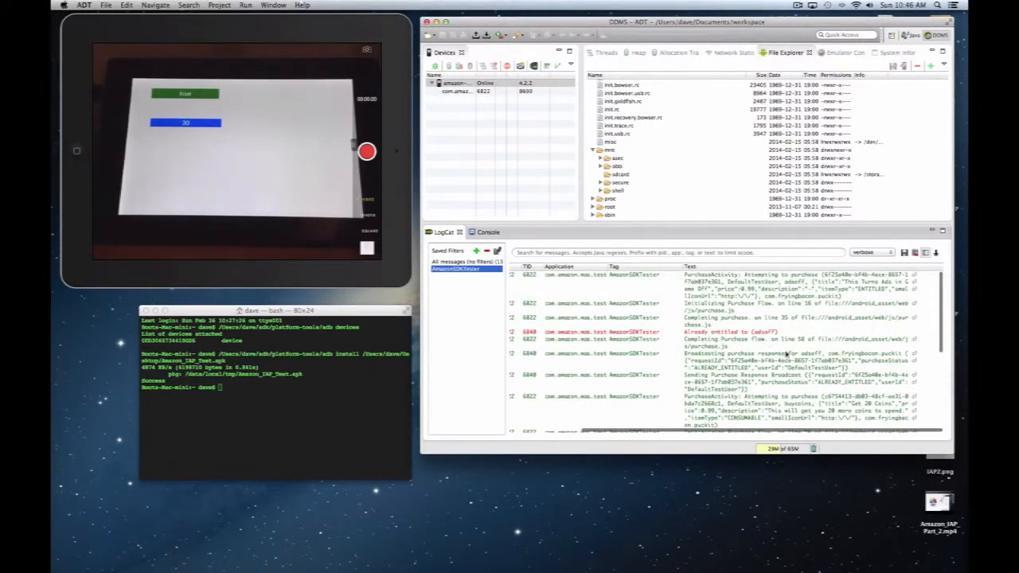
pyautogui.scroll(-6, 788, 355)
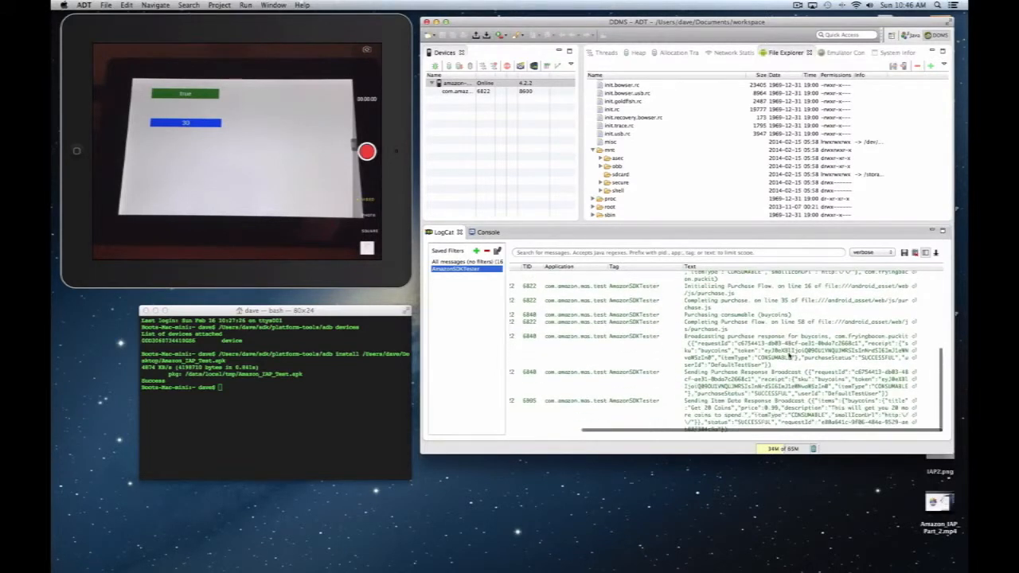